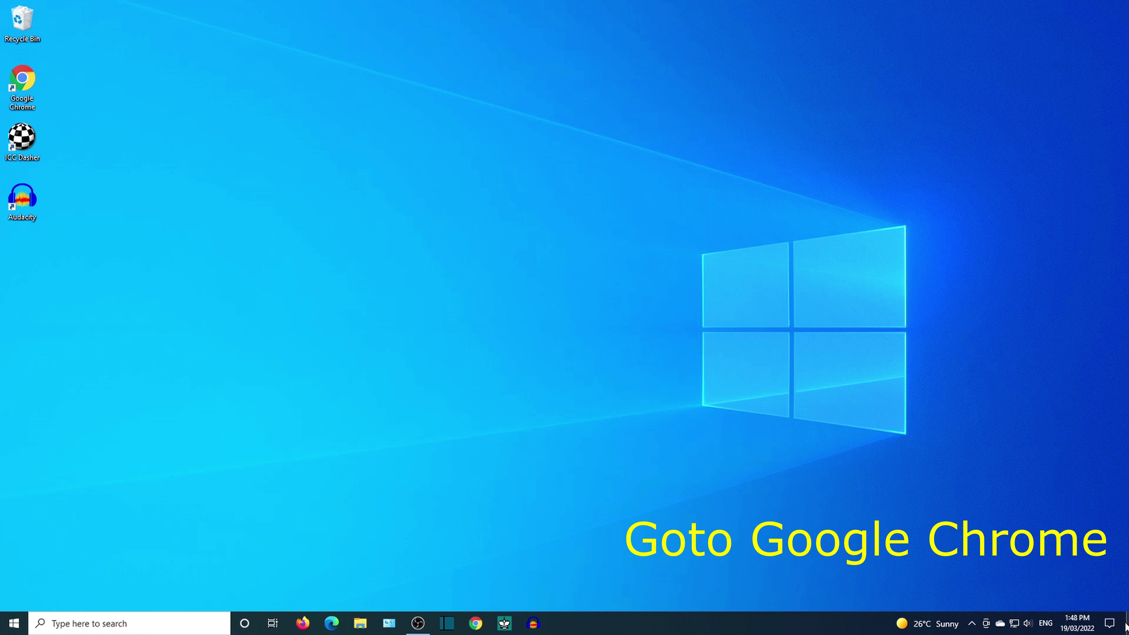
Launch Chrome and run a Google search for 'Lichess'
{"action": "left_click", "coordinate": [476, 623]}
{"action": "left_click", "coordinate": [539, 246]}
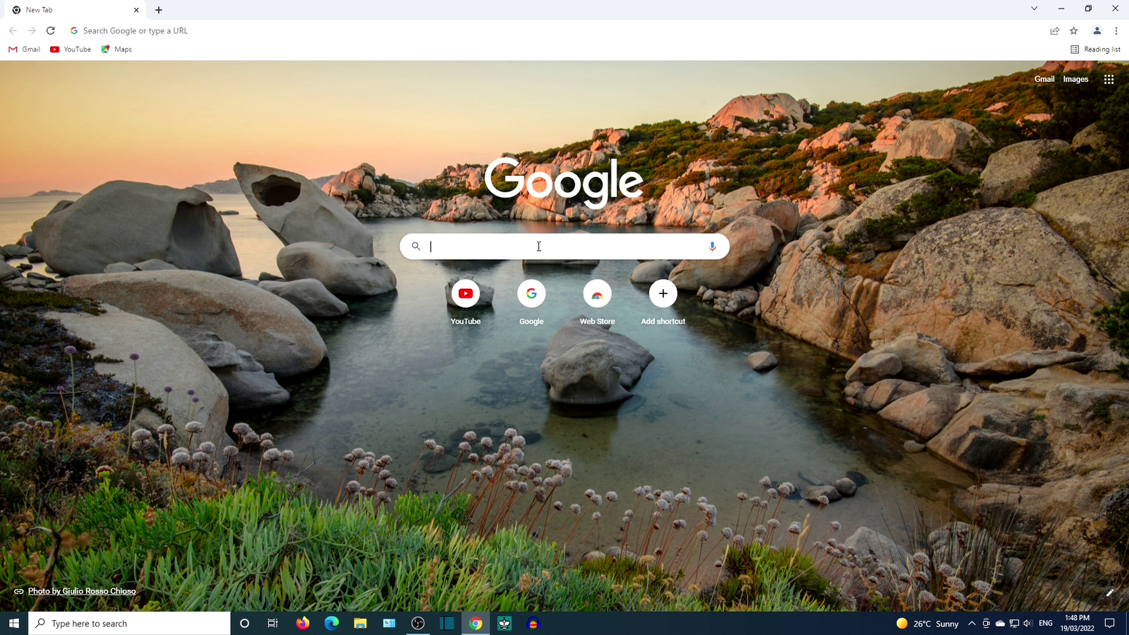
{"action": "type", "text": "Lichess"}
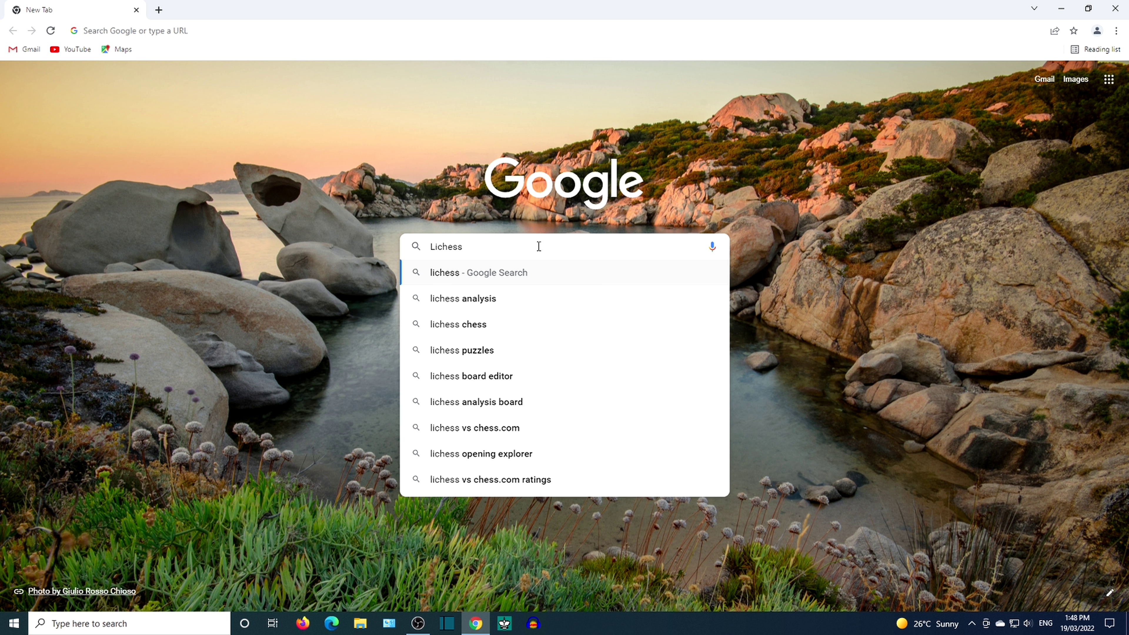
{"action": "key", "text": "Return"}
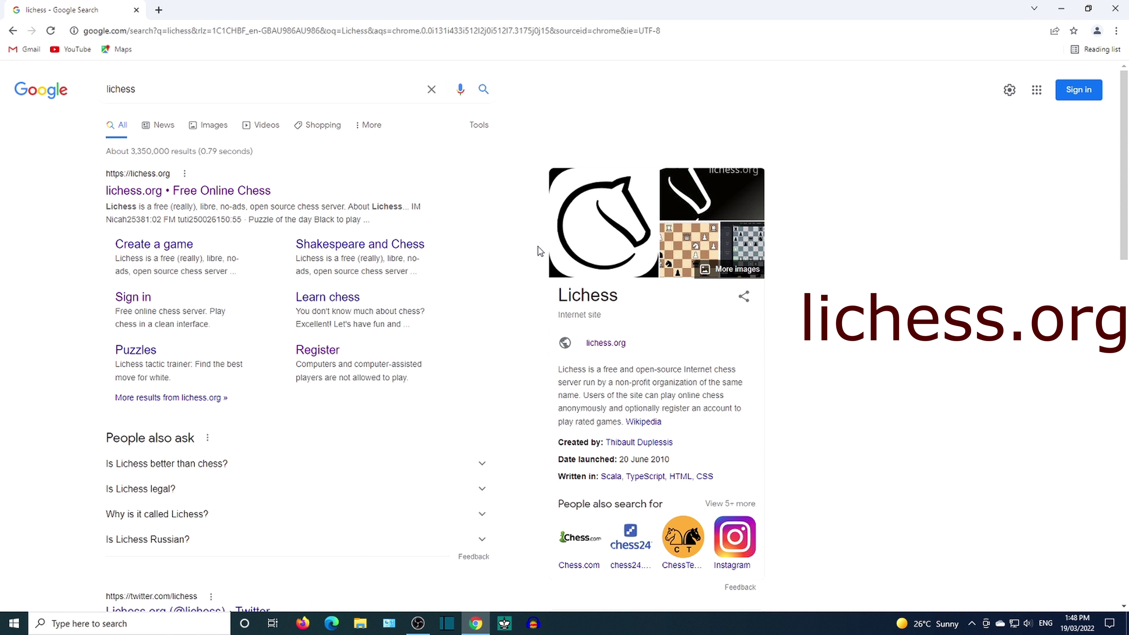
Open lichess.org from the results and sign in with the account's username and password
{"action": "left_click", "coordinate": [245, 189]}
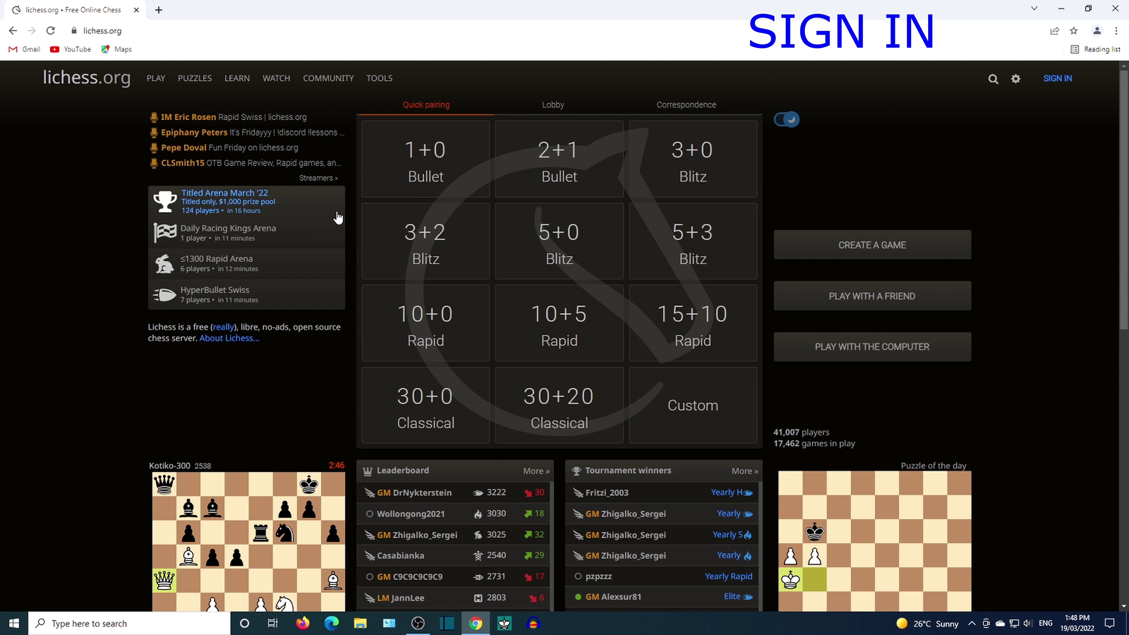
{"action": "left_click", "coordinate": [1069, 81]}
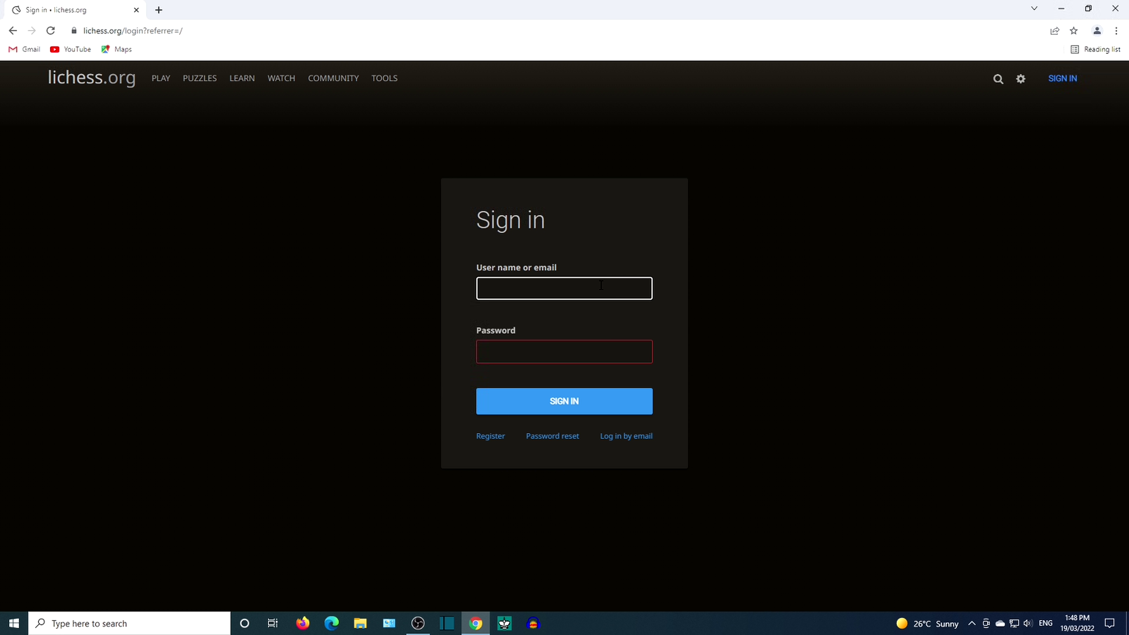
{"action": "type", "text": "Tank"}
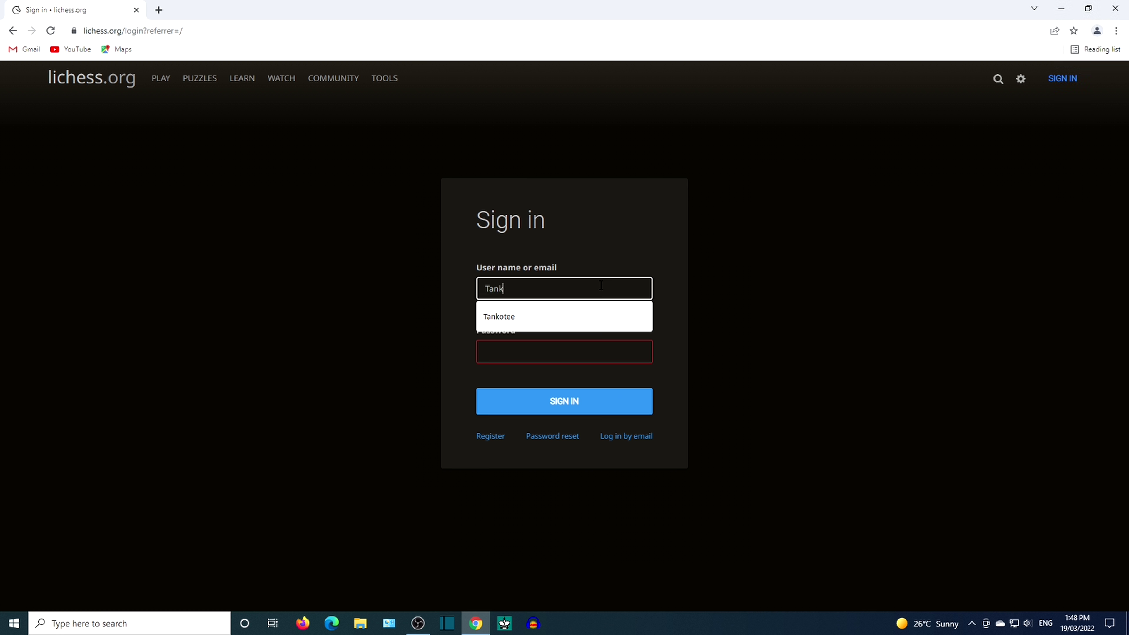
{"action": "type", "text": "otee"}
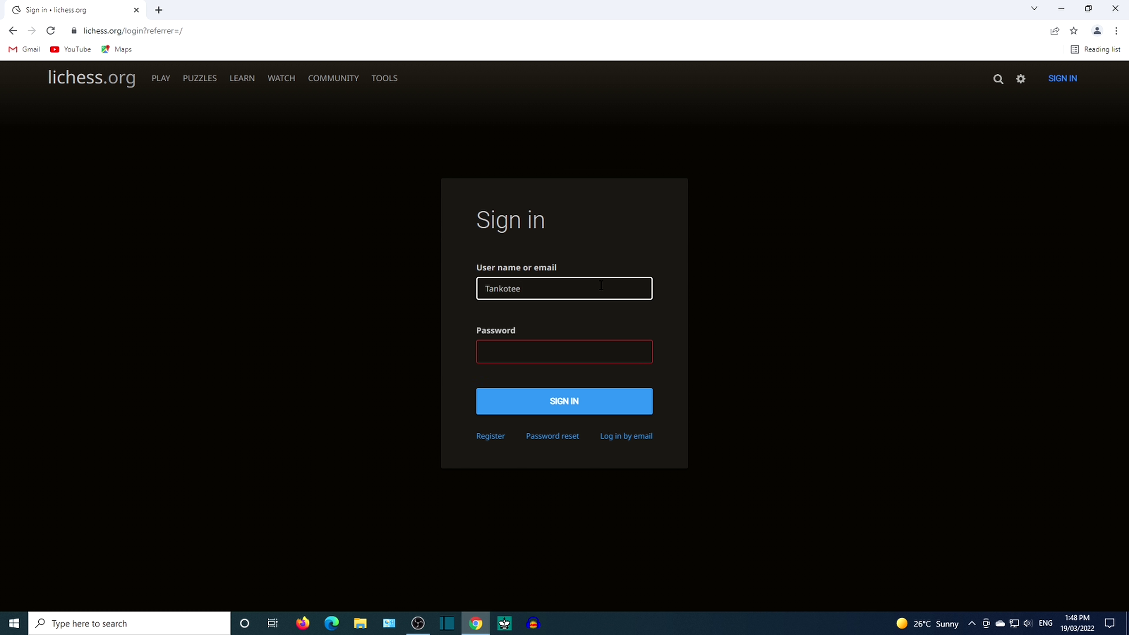
{"action": "left_click", "coordinate": [559, 354]}
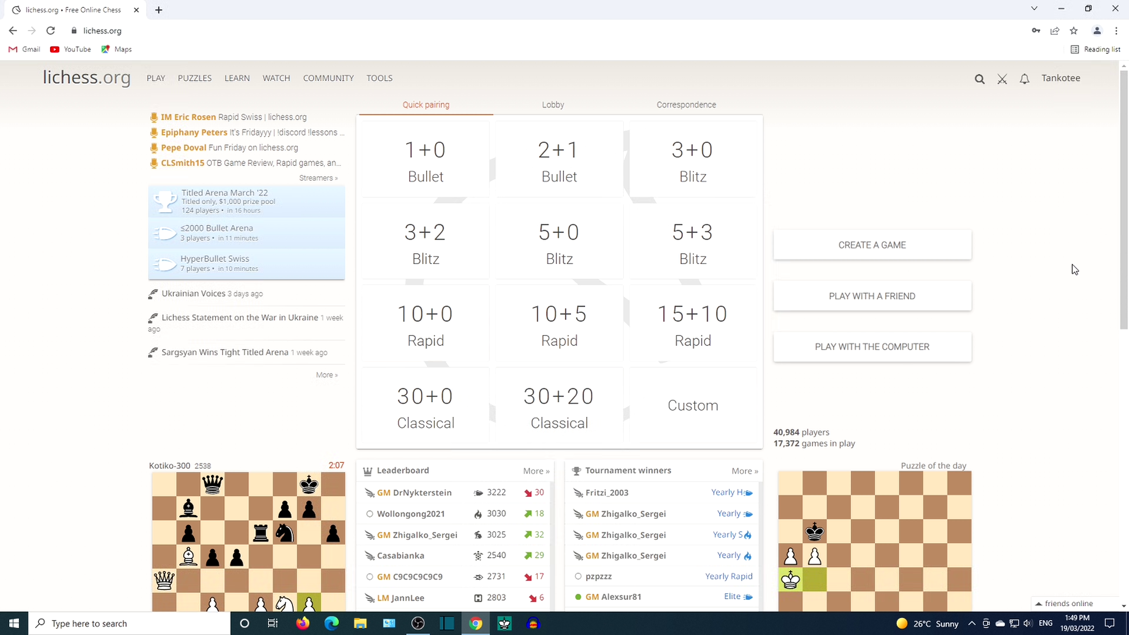
Go to the signed-in player's profile page from the account menu
{"action": "left_click", "coordinate": [1062, 78]}
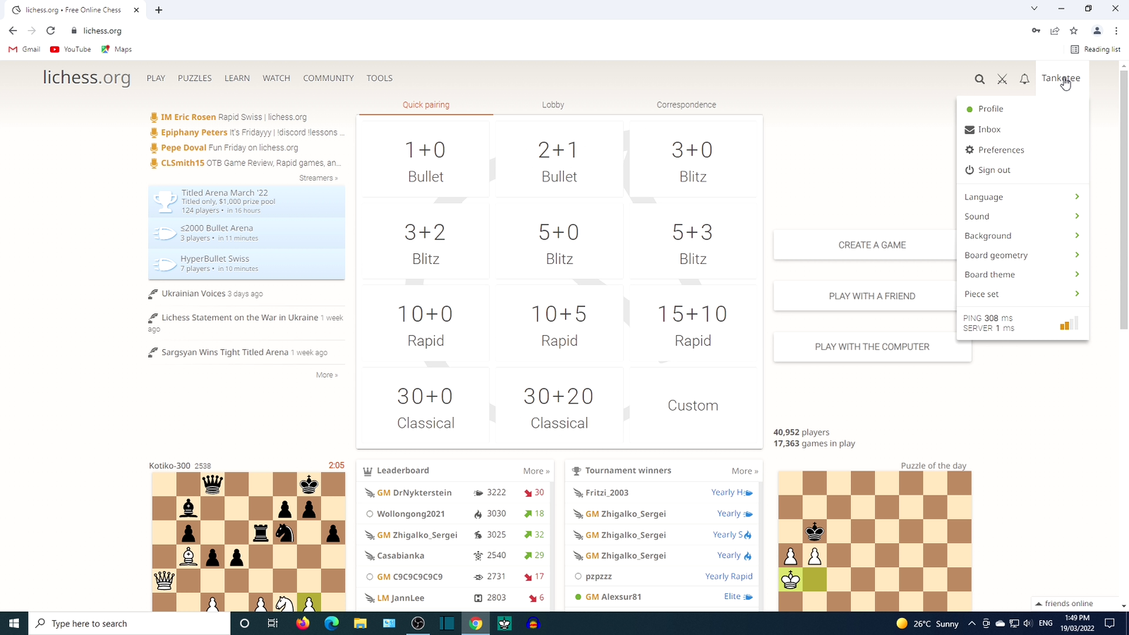
{"action": "left_click", "coordinate": [998, 109]}
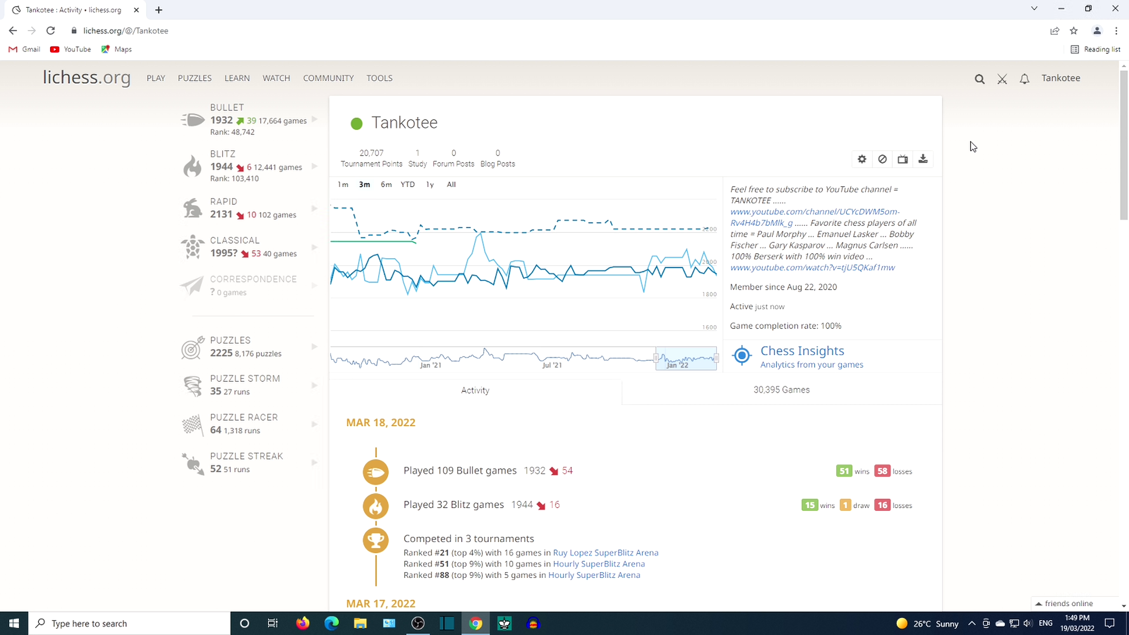
On the Export games form, set Color to White and download the games as PGN
{"action": "left_click", "coordinate": [922, 161]}
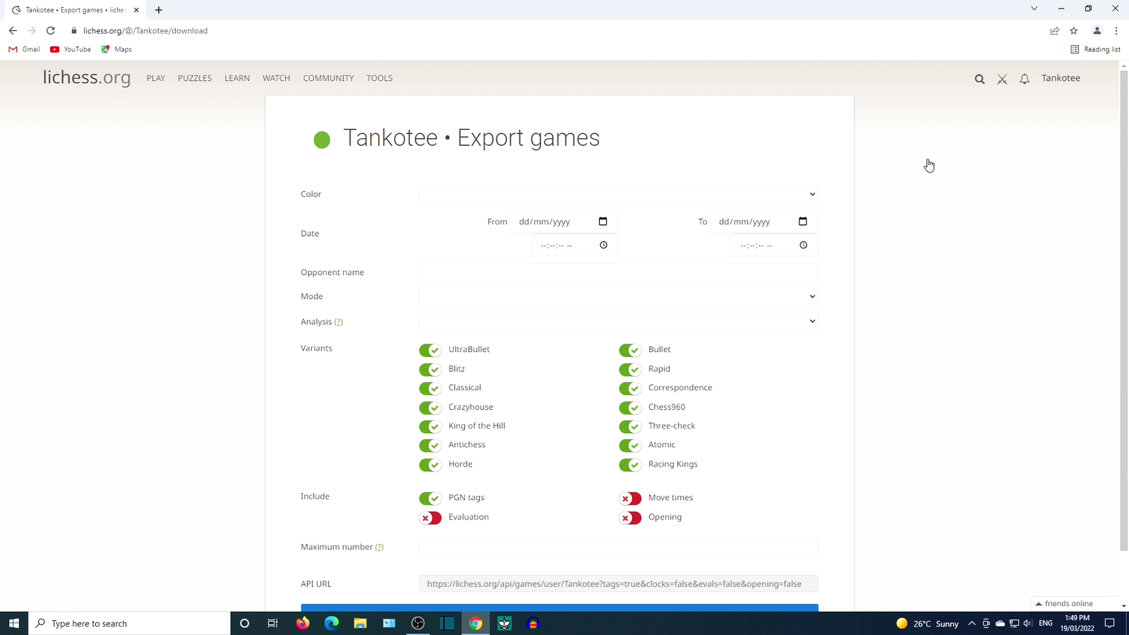
{"action": "left_click", "coordinate": [509, 194]}
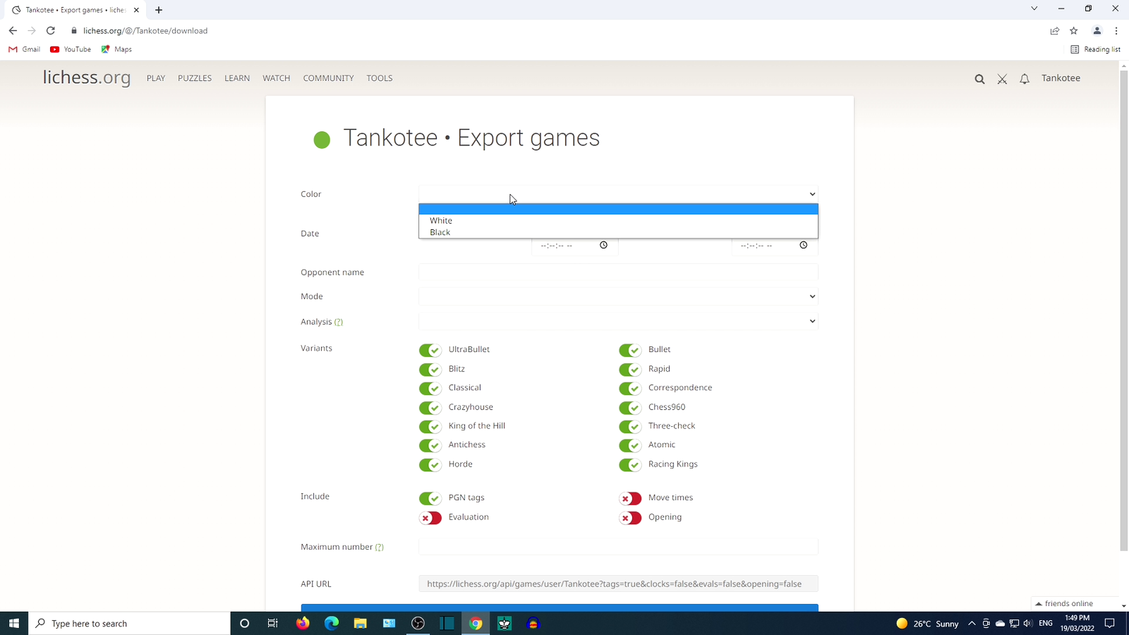
{"action": "left_click", "coordinate": [484, 221]}
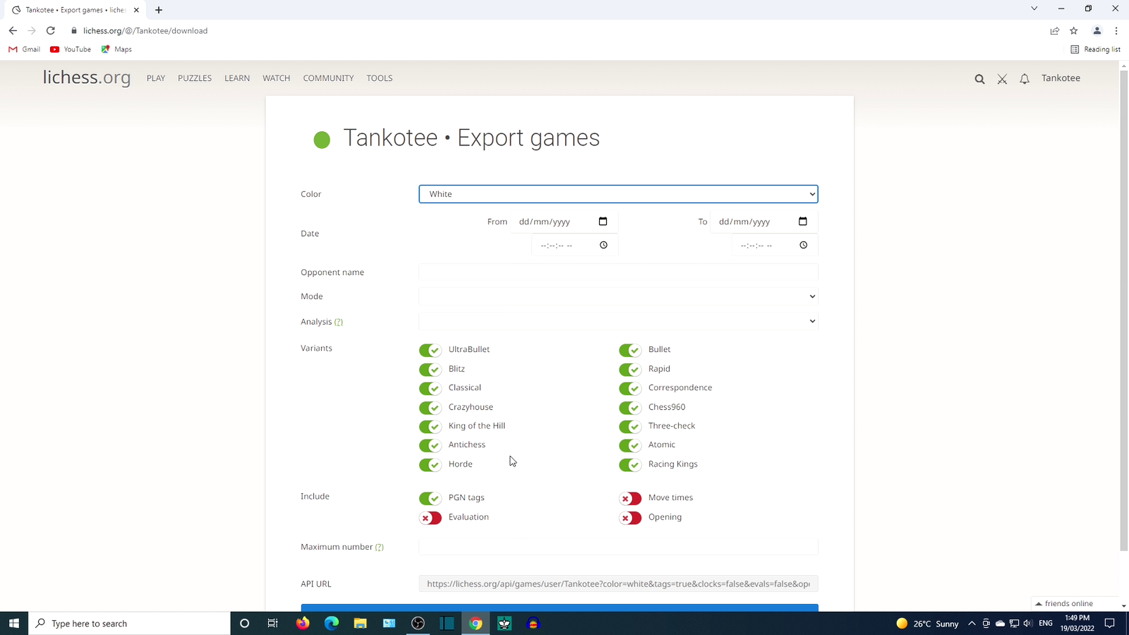
{"action": "scroll", "coordinate": [512, 462], "scroll_direction": "down", "scroll_amount": 1}
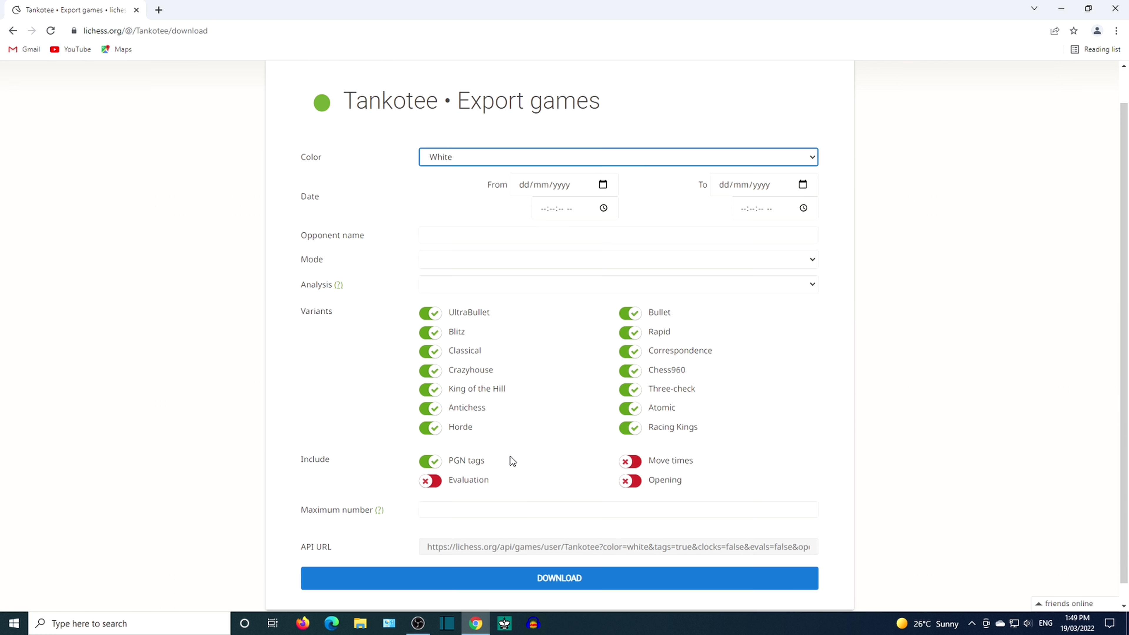
{"action": "left_click", "coordinate": [543, 563]}
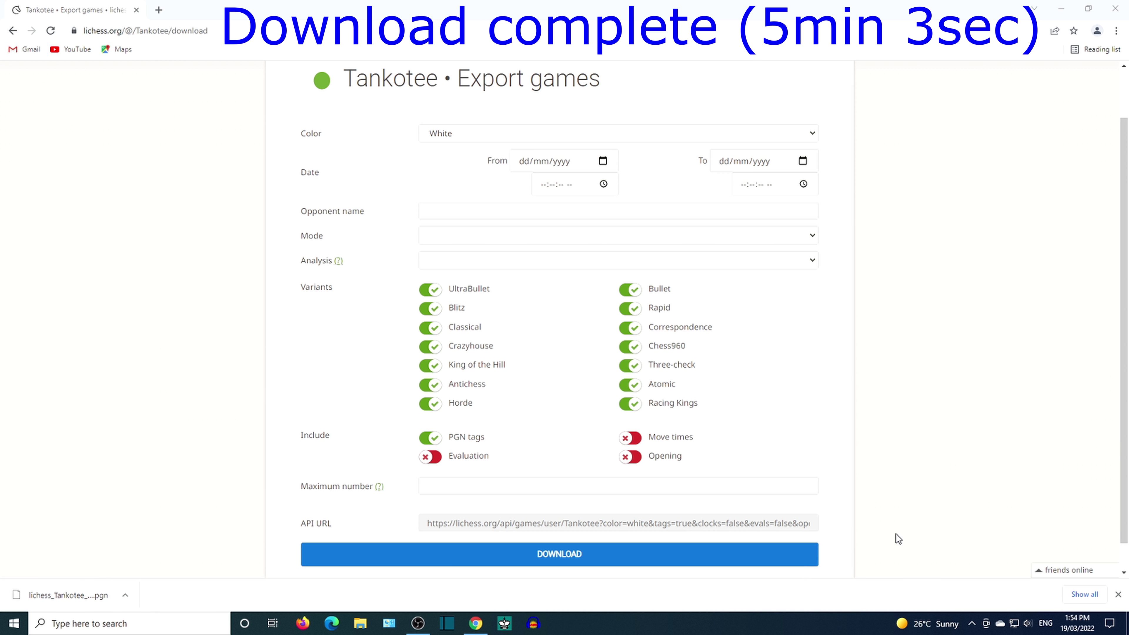
{"action": "scroll", "coordinate": [1044, 366], "scroll_direction": "up", "scroll_amount": 2}
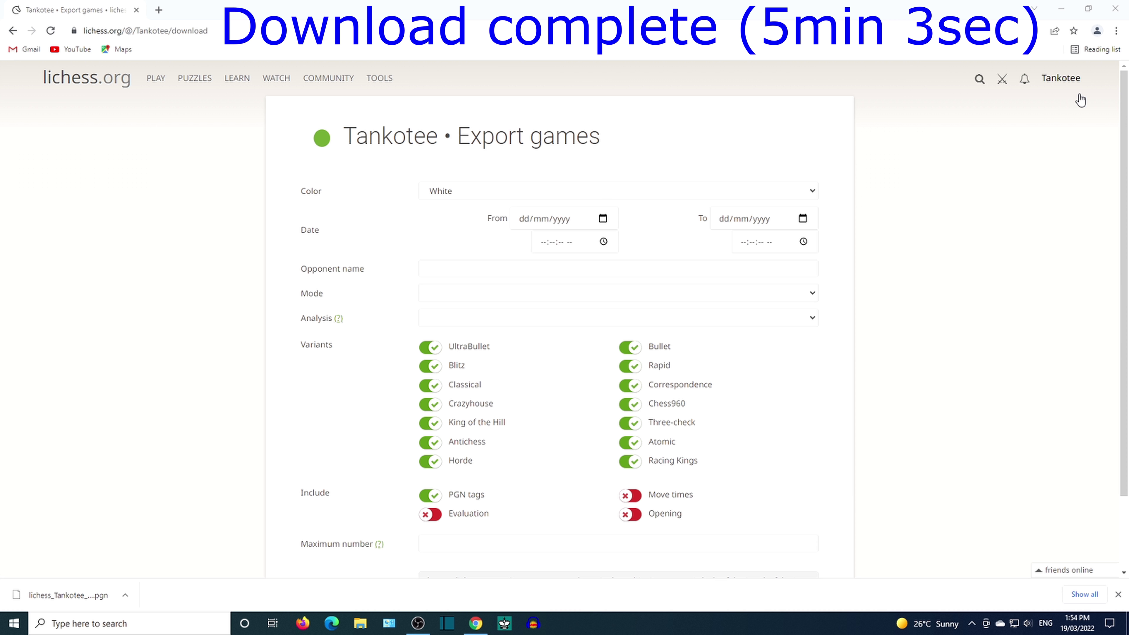
Sign out of the Lichess account and close the Chrome window
{"action": "left_click", "coordinate": [1066, 79]}
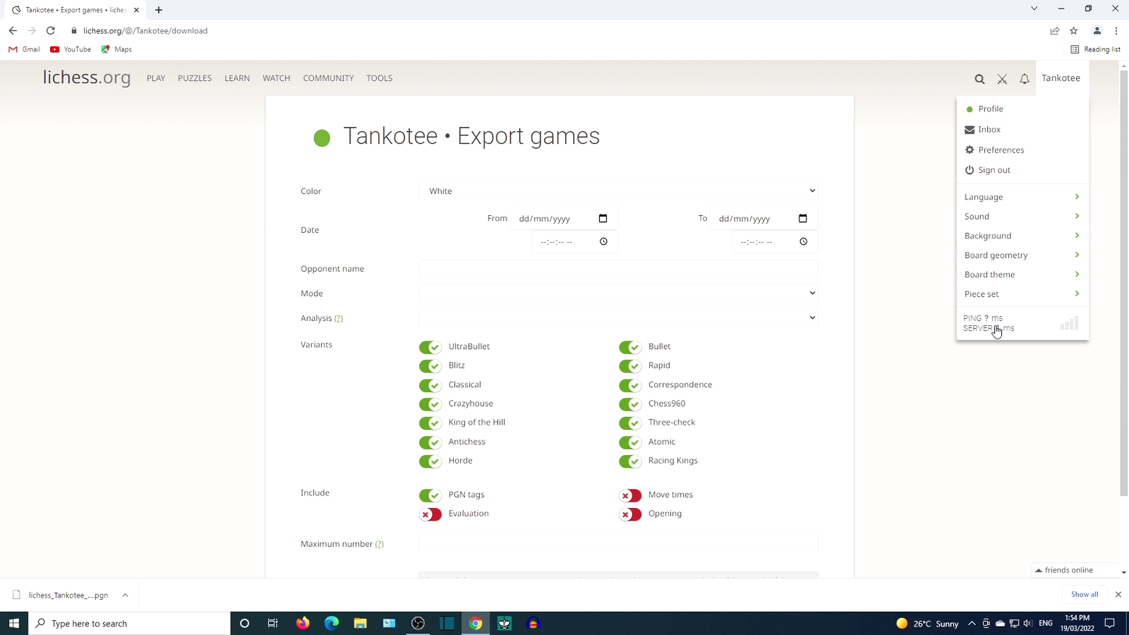
{"action": "left_click", "coordinate": [1004, 183]}
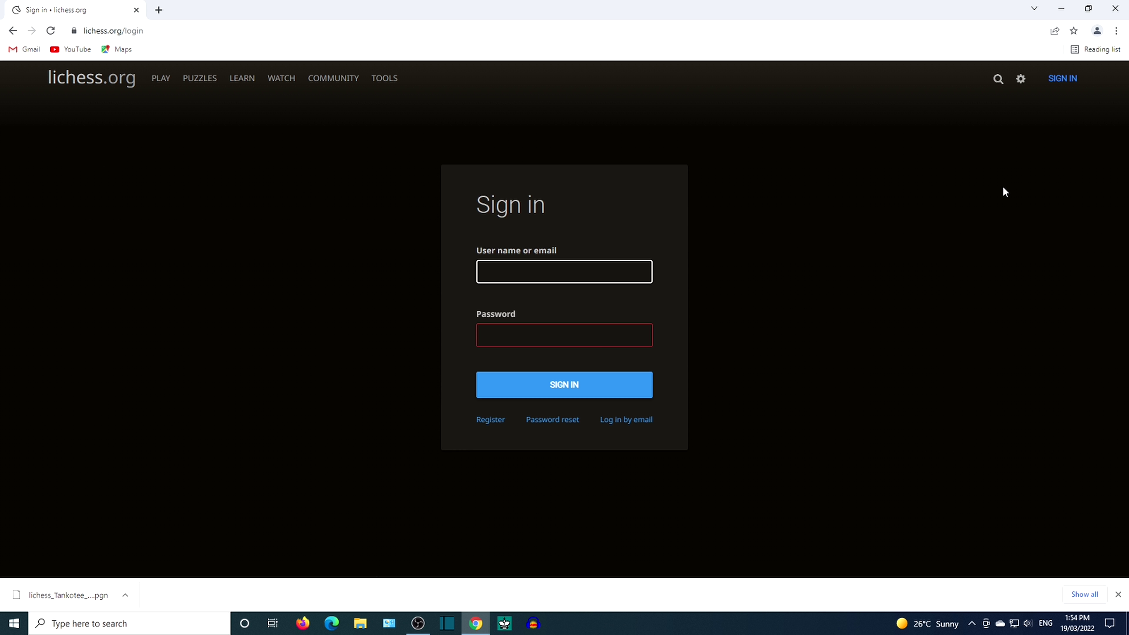
{"action": "left_click", "coordinate": [1114, 8]}
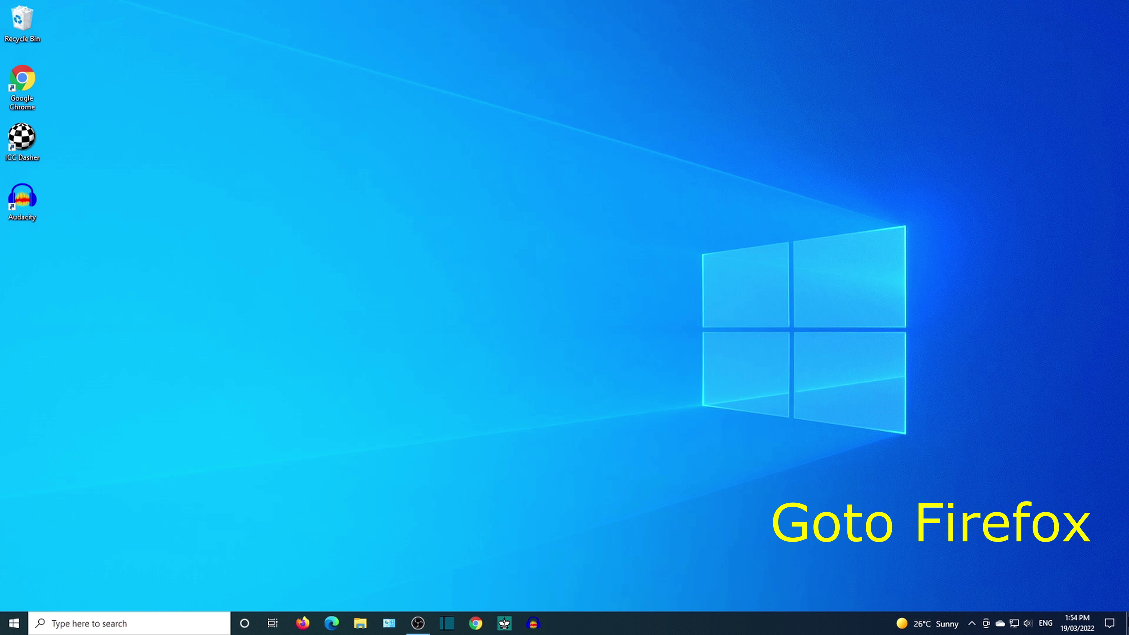
Start a Firefox private window and search Google for 'Lichess'
{"action": "right_click", "coordinate": [303, 624]}
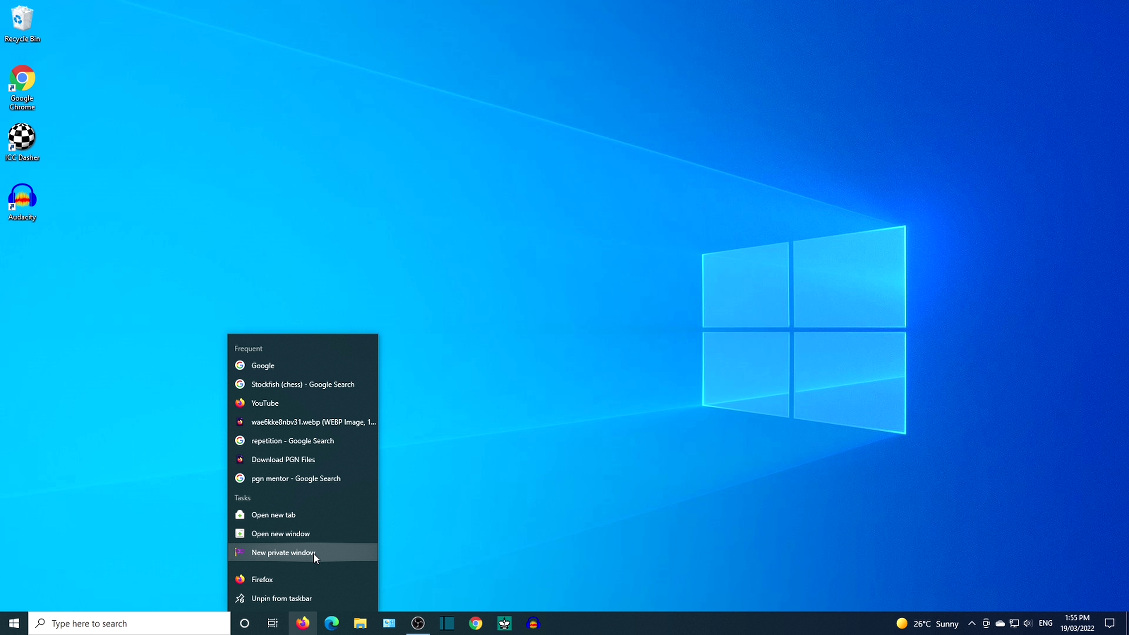
{"action": "left_click", "coordinate": [313, 553]}
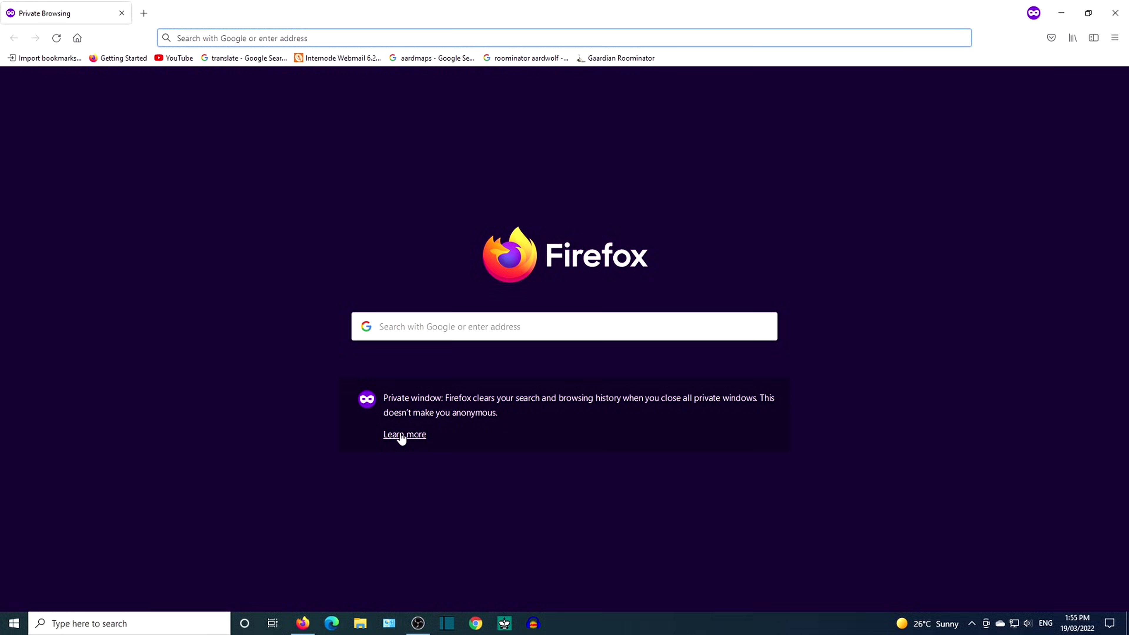
{"action": "left_click", "coordinate": [446, 332]}
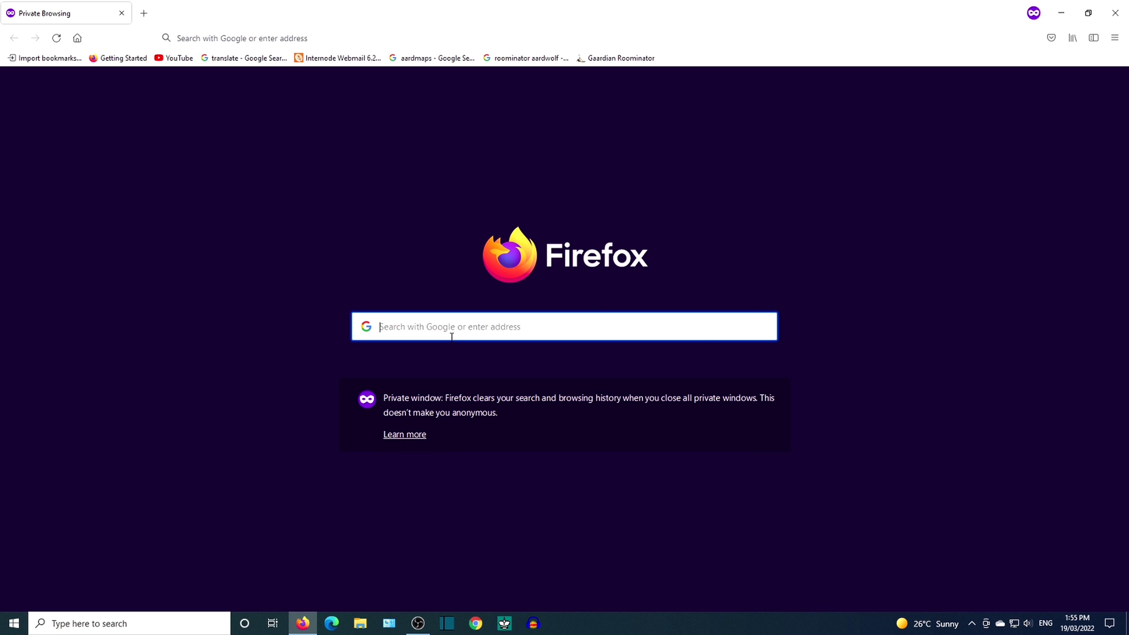
{"action": "type", "text": "Liche"}
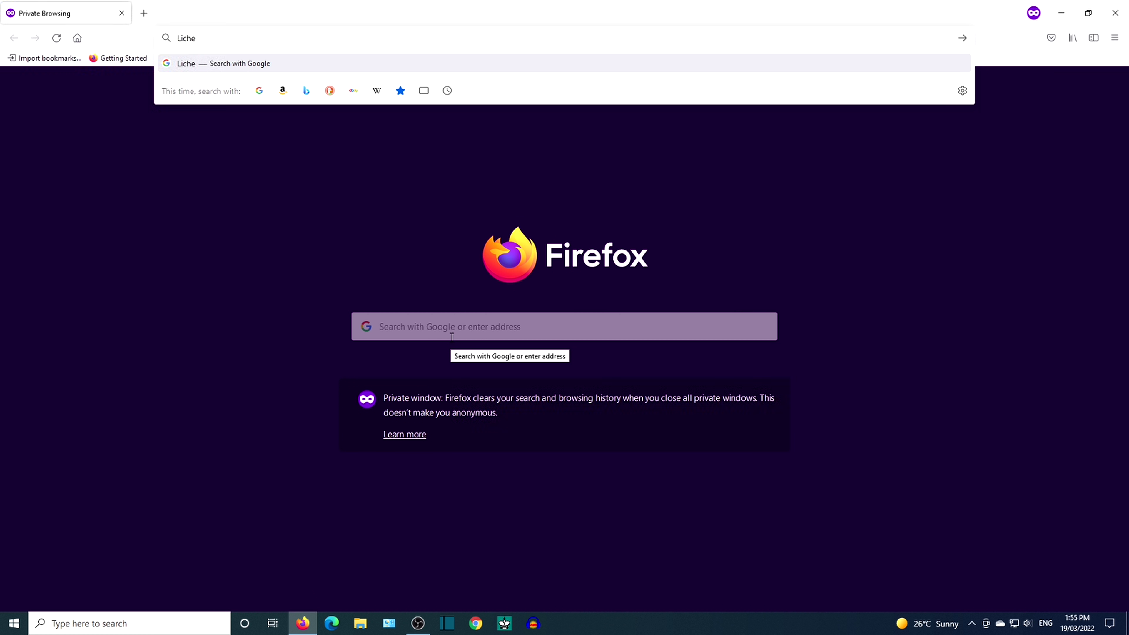
{"action": "type", "text": "ss"}
{"action": "key", "text": "Return"}
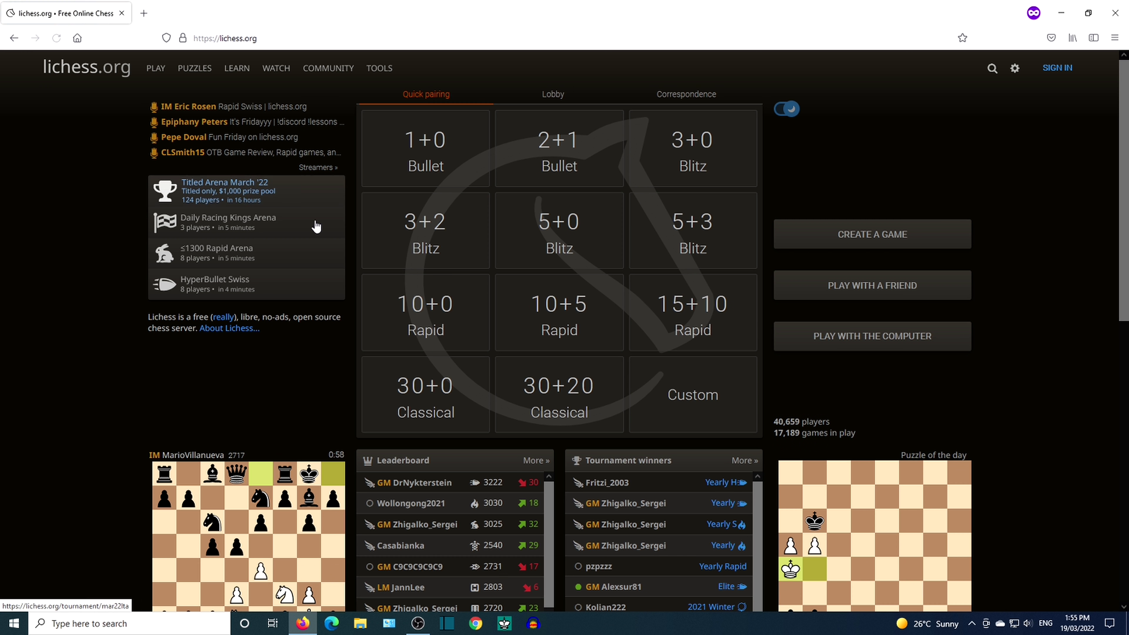
Sign in with the account's username and password, then go to the profile page
{"action": "left_click", "coordinate": [1057, 68]}
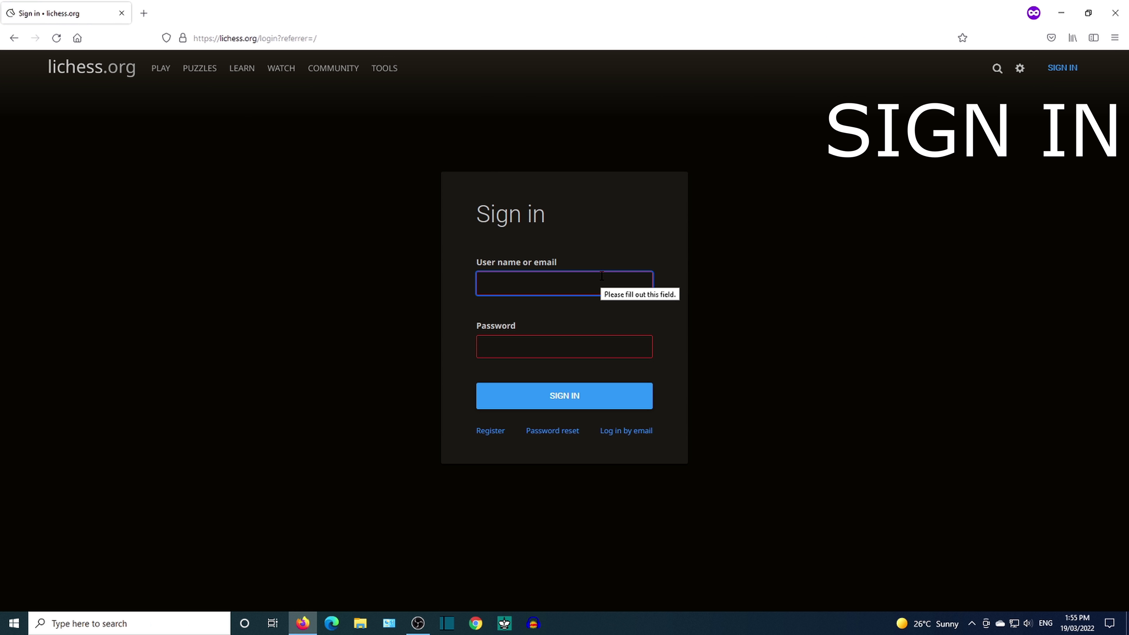
{"action": "left_click", "coordinate": [601, 275]}
{"action": "type", "text": "Tanko"}
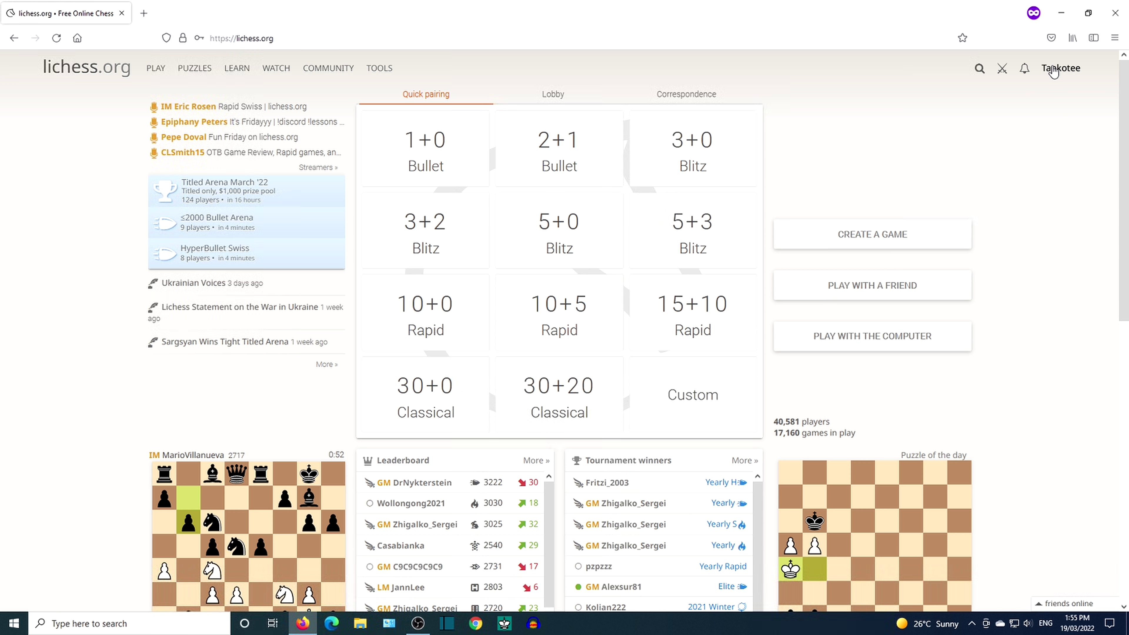
{"action": "left_click", "coordinate": [1053, 71]}
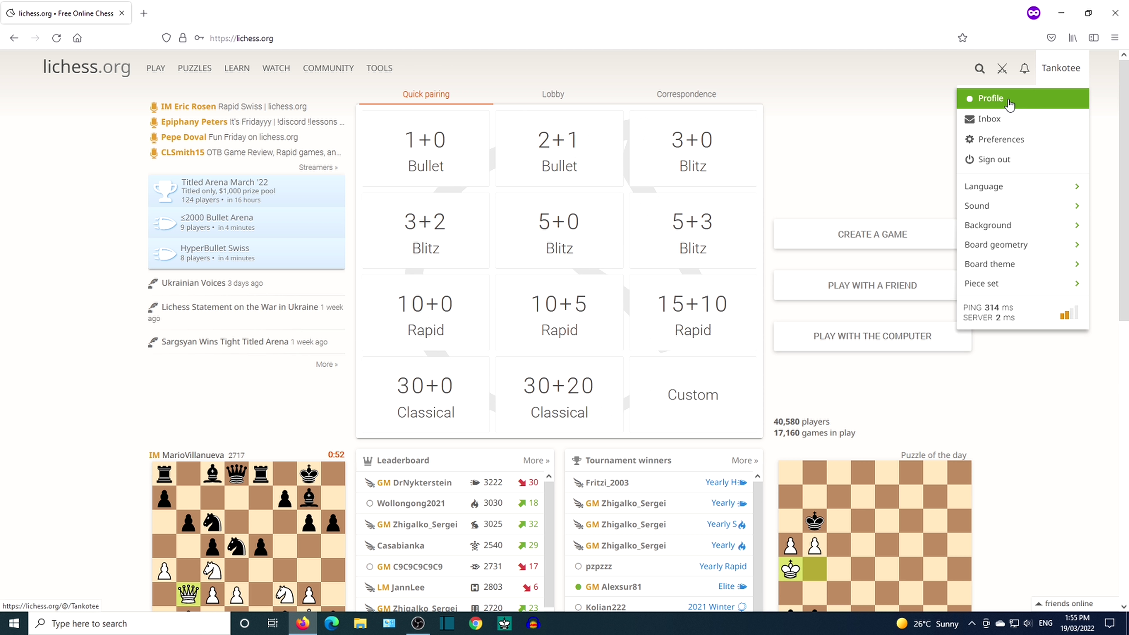
{"action": "left_click", "coordinate": [991, 98]}
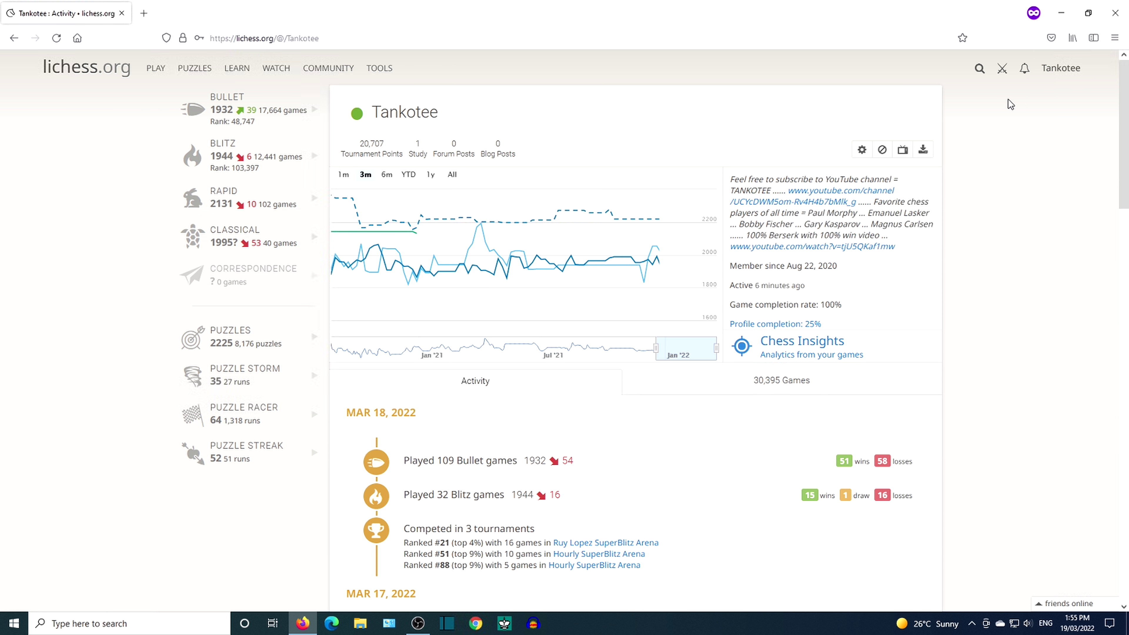
Export only the games played as Black as a PGN download, then switch to Arena
{"action": "left_click", "coordinate": [921, 150]}
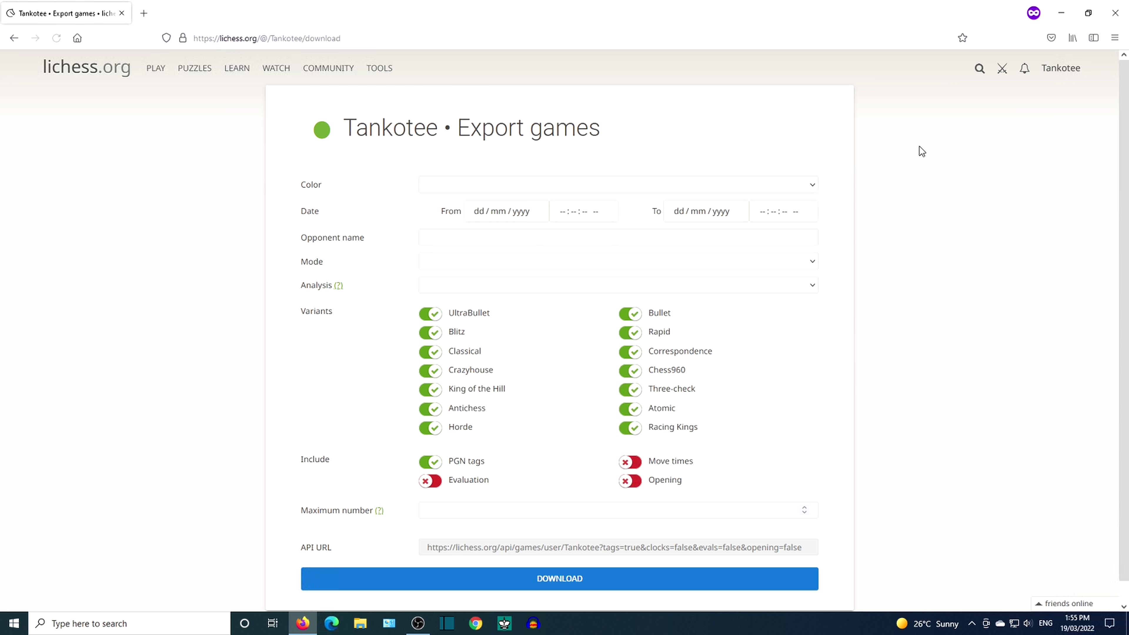
{"action": "left_click", "coordinate": [815, 184]}
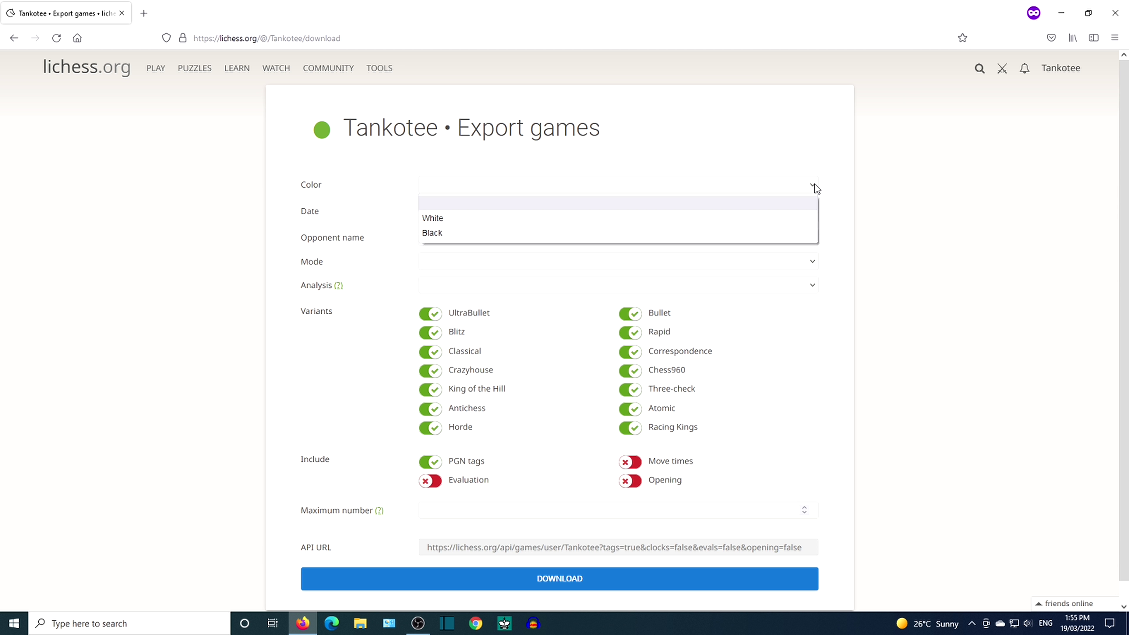
{"action": "left_click", "coordinate": [436, 235]}
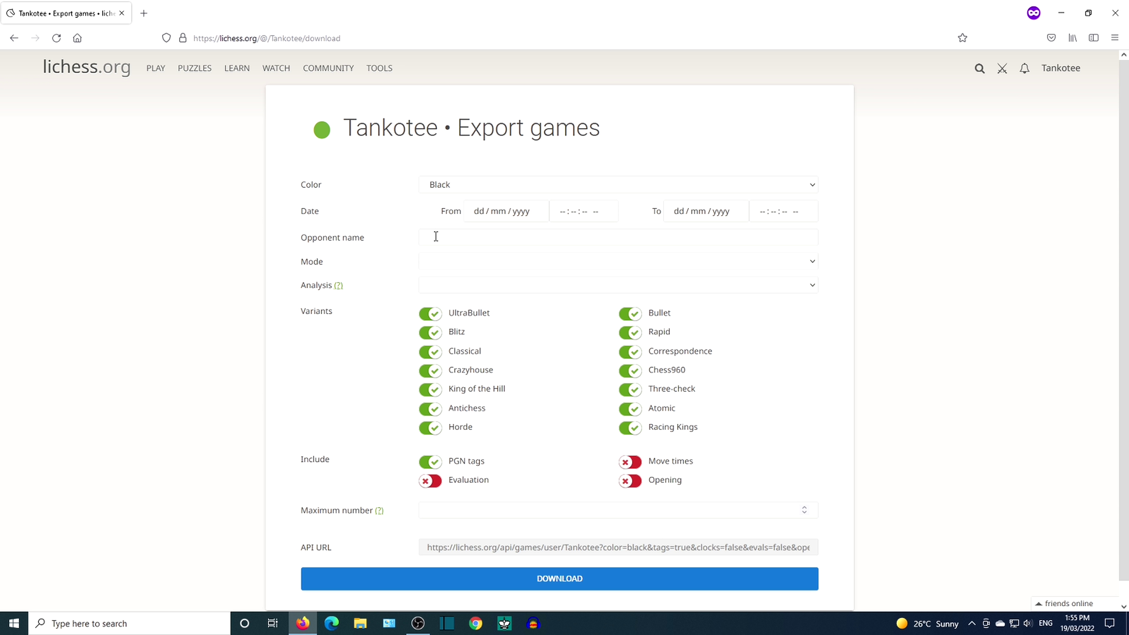
{"action": "left_click", "coordinate": [512, 584]}
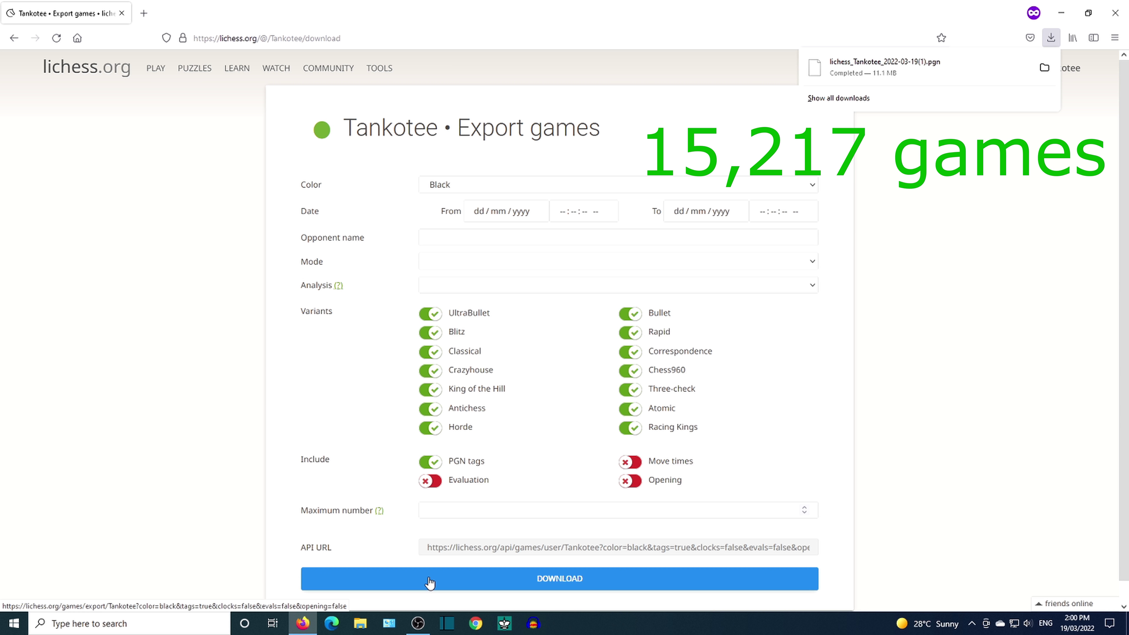
{"action": "left_click", "coordinate": [505, 623]}
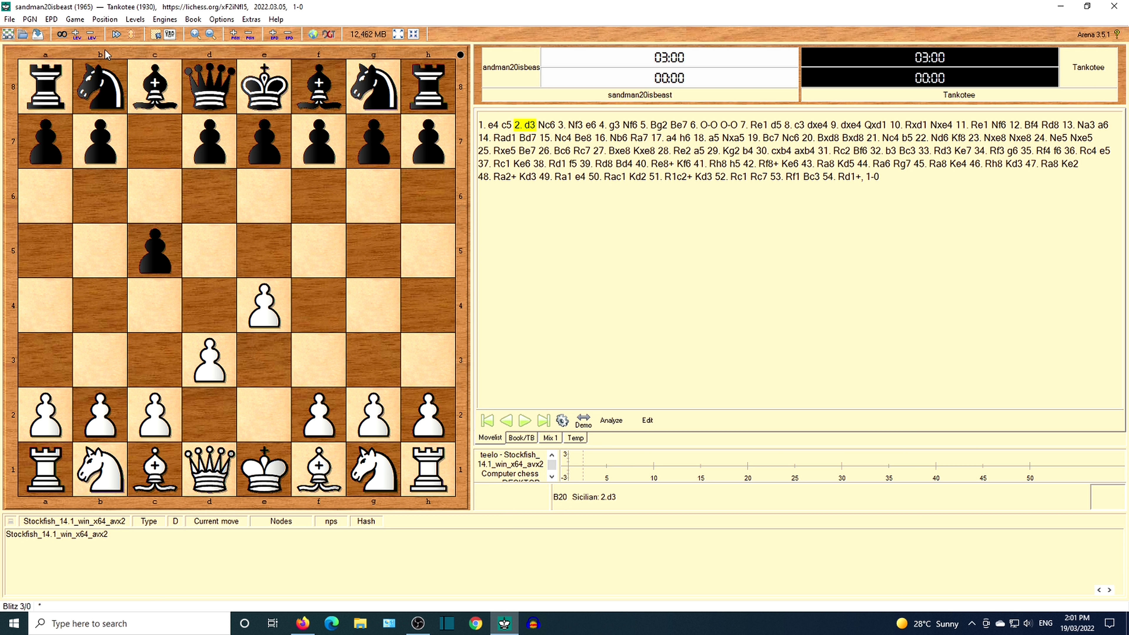
Use PGN > Open to load the lichess 2022-03-19 file from Downloads
{"action": "left_click", "coordinate": [36, 19]}
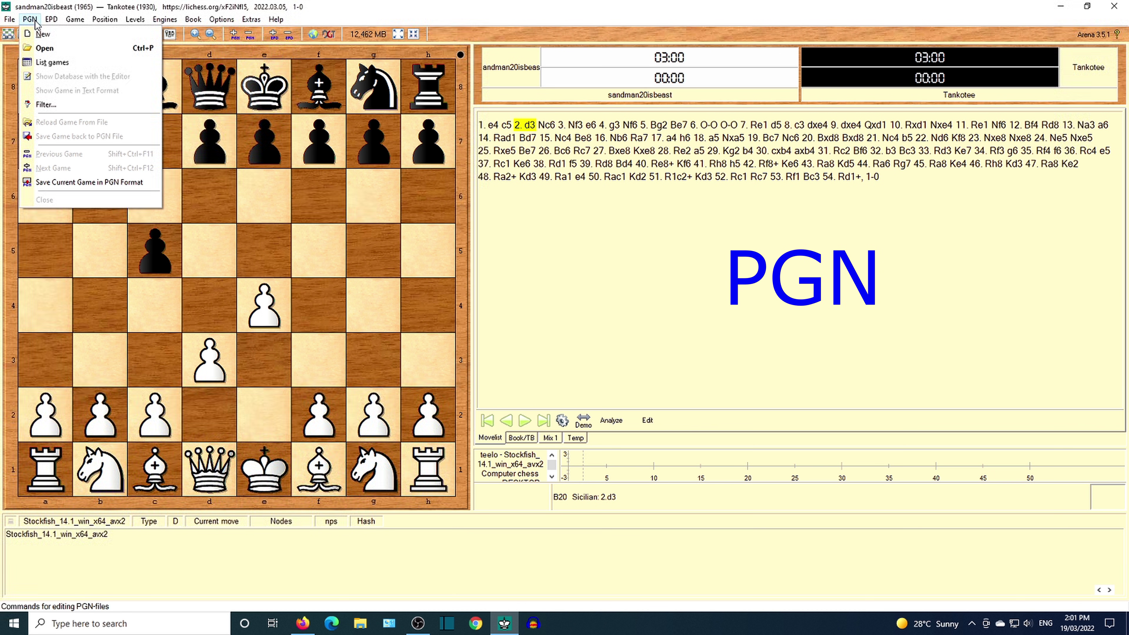
{"action": "left_click", "coordinate": [55, 52]}
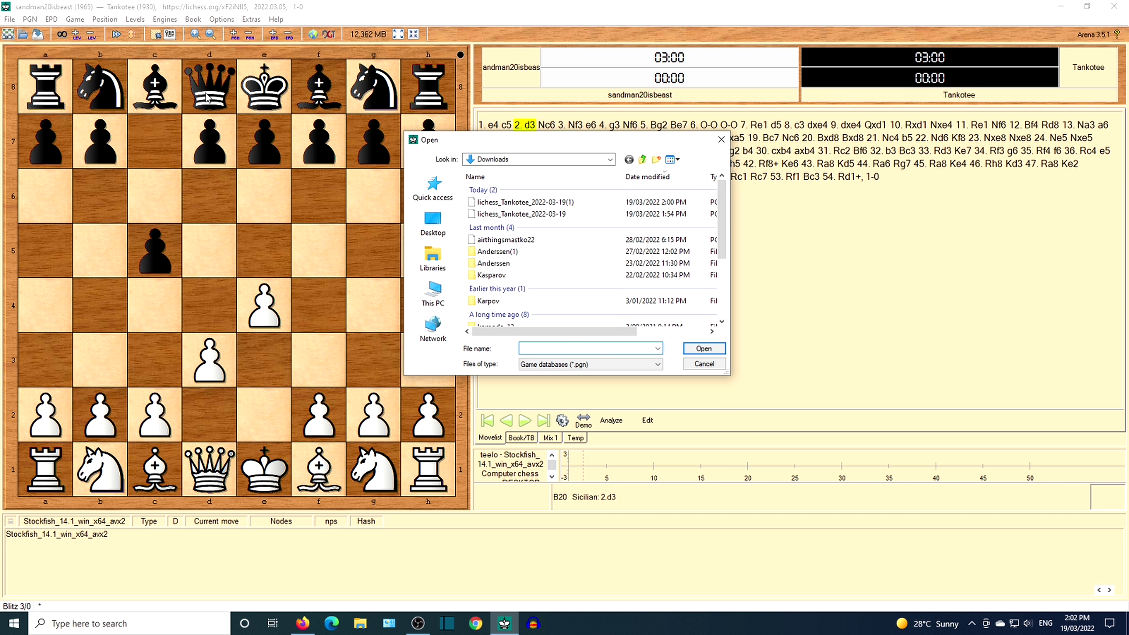
{"action": "left_click", "coordinate": [505, 215]}
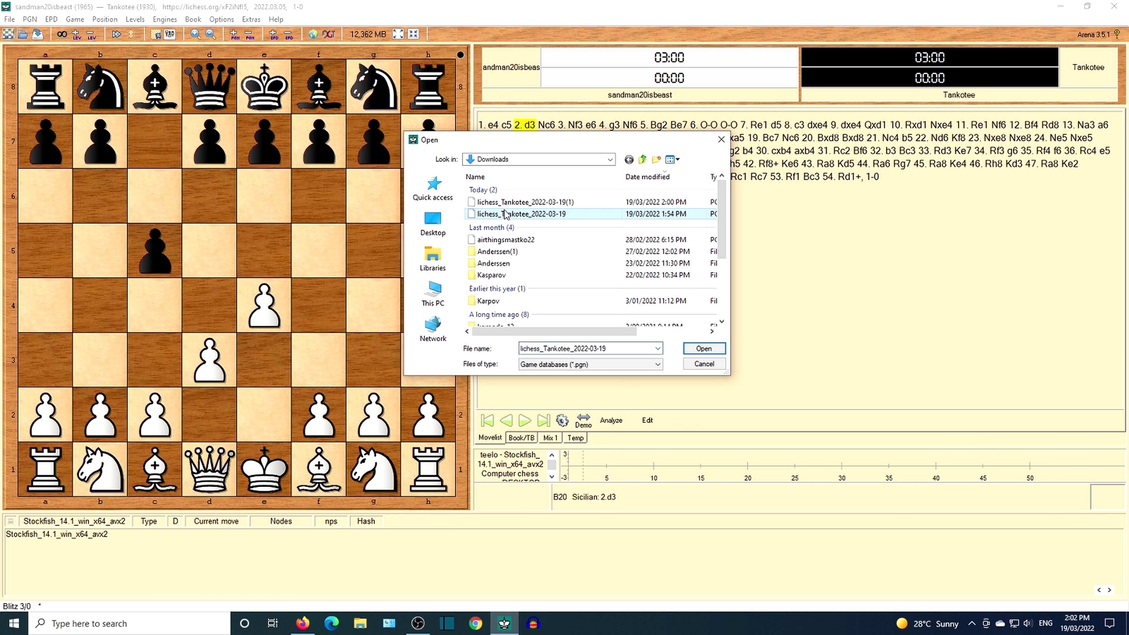
{"action": "left_click", "coordinate": [703, 349]}
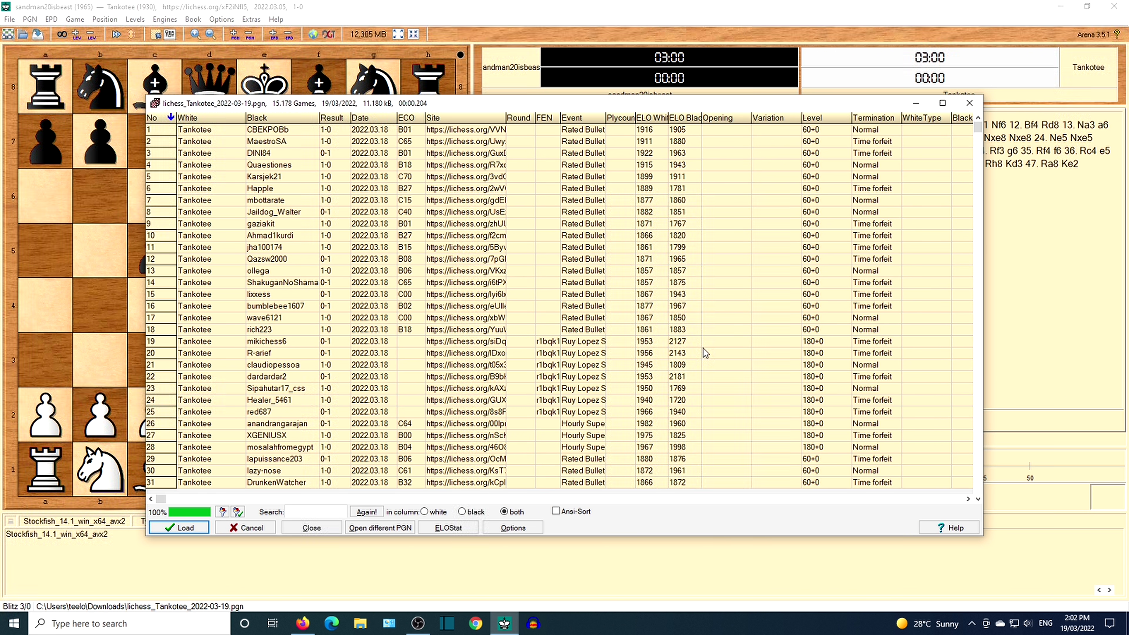
Select game 1 in the list and load it onto the board
{"action": "left_click", "coordinate": [293, 130]}
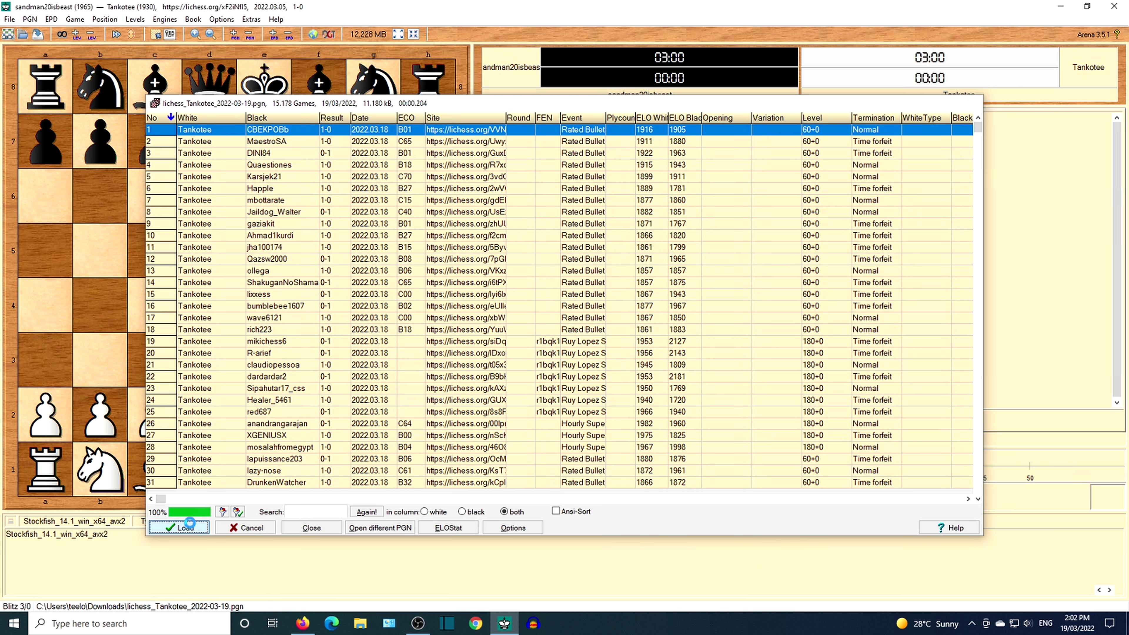
{"action": "left_click", "coordinate": [191, 528]}
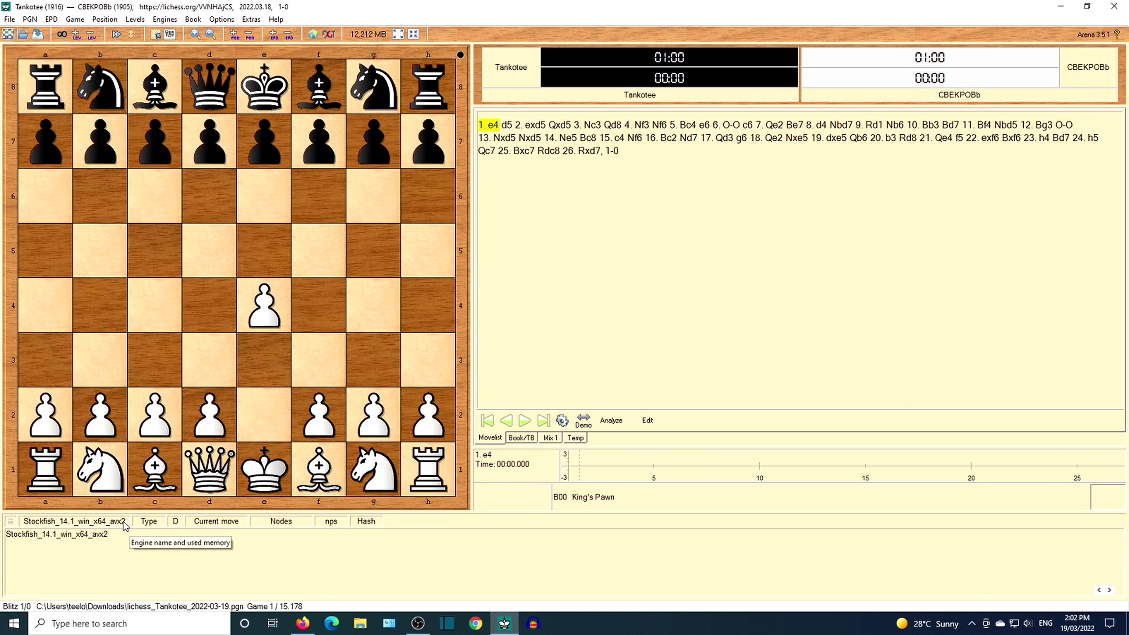
Start Stockfish analysis and step through the Scandinavian moves 1...d5, 2.exd5, 2...Qxd5, 3.Nc3
{"action": "left_click", "coordinate": [610, 420]}
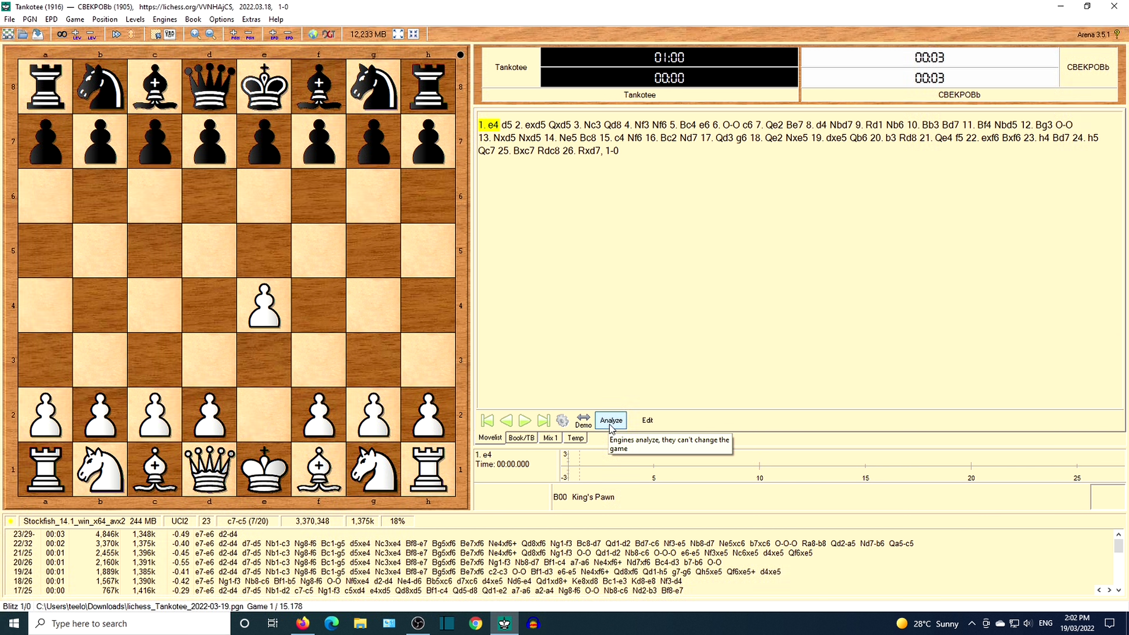
{"action": "key", "text": "Right"}
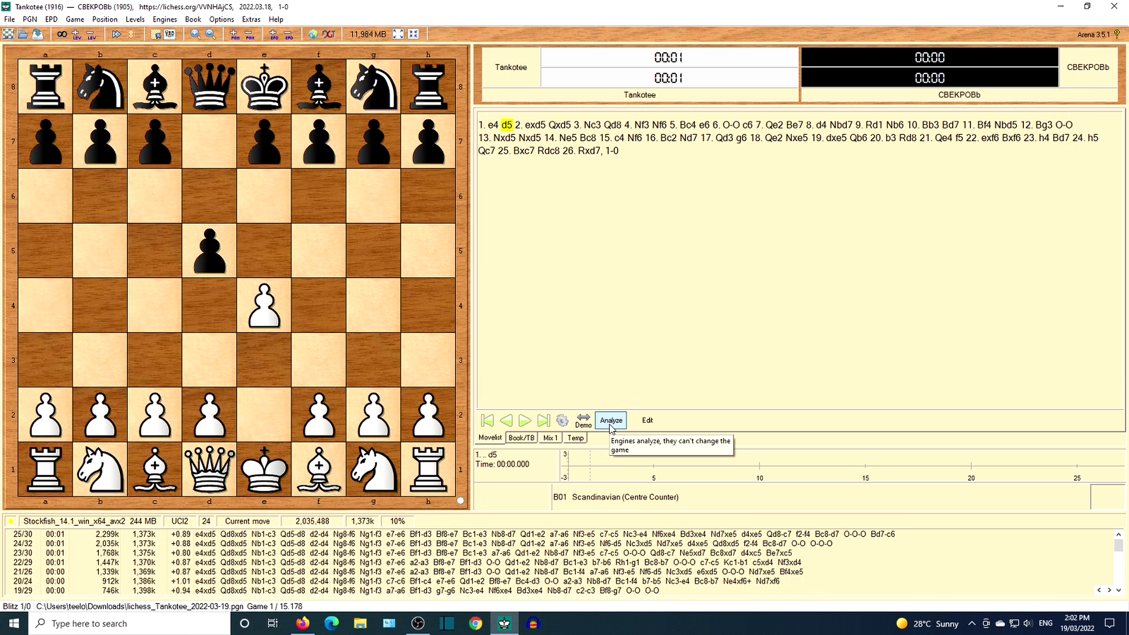
{"action": "key", "text": "Right"}
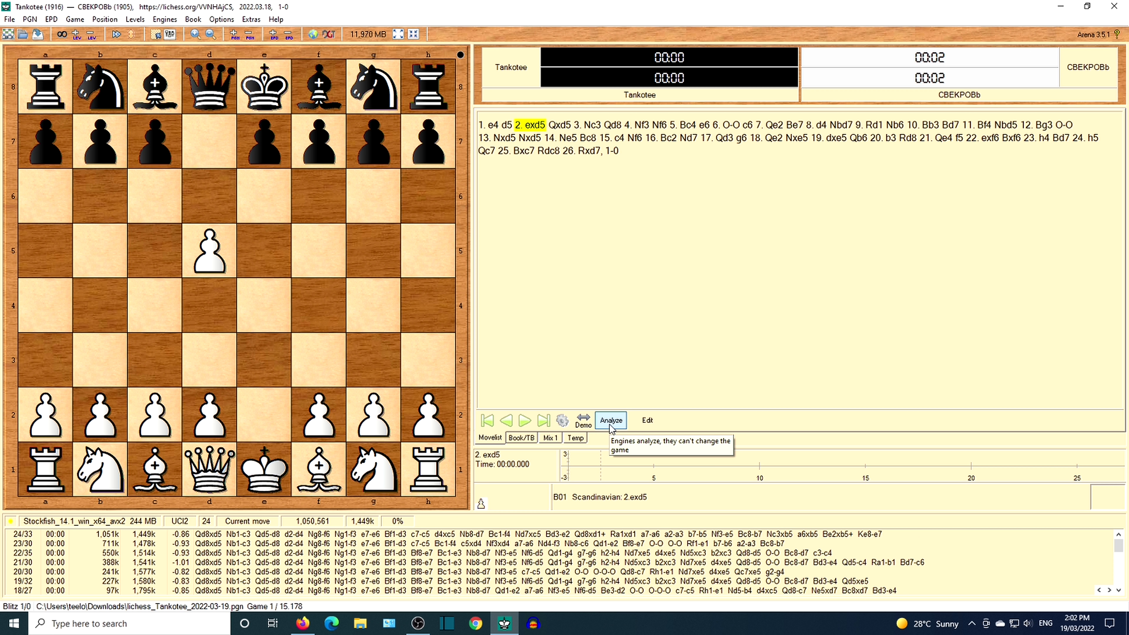
{"action": "key", "text": "Right"}
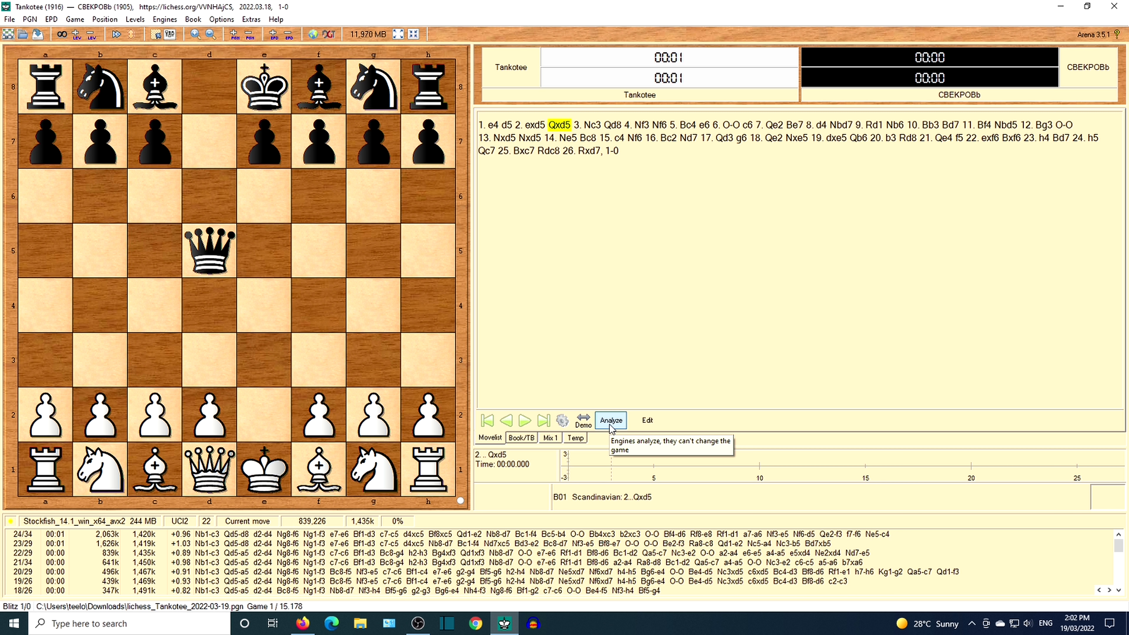
{"action": "key", "text": "Right"}
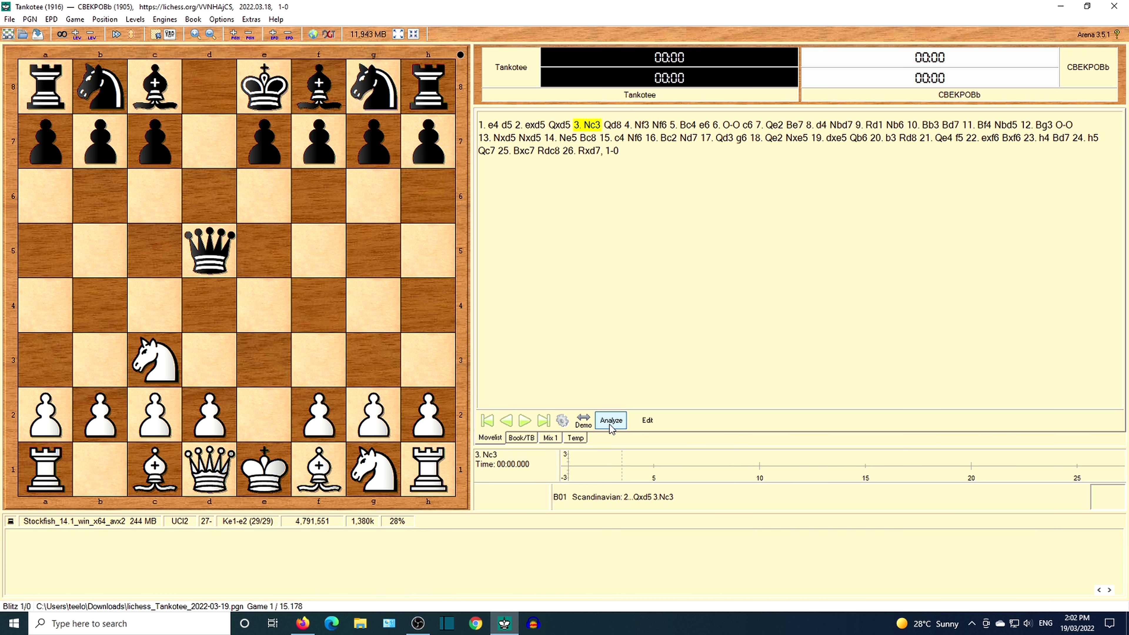